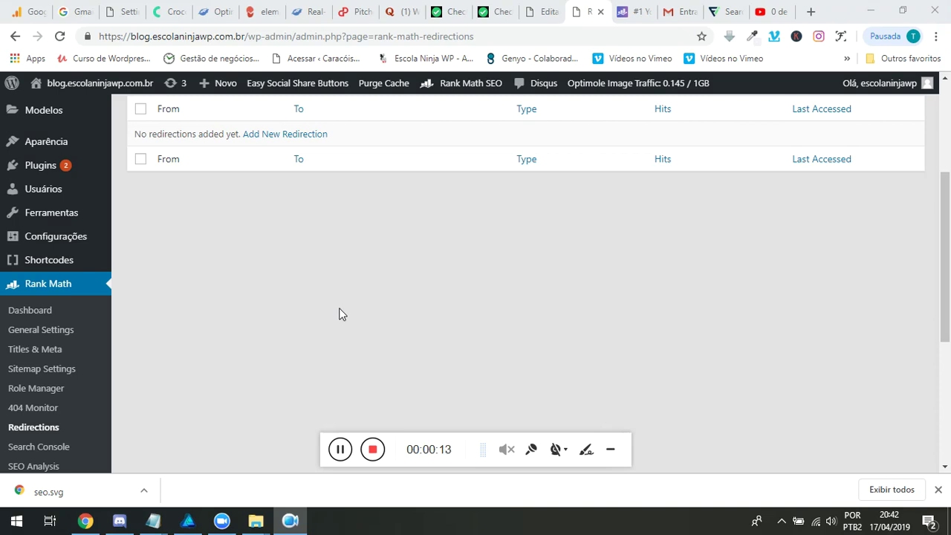
{"action": "scroll", "coordinate": [336, 315], "scroll_direction": "down", "scroll_amount": 2}
{"action": "scroll", "coordinate": [337, 315], "scroll_direction": "up", "scroll_amount": 3}
{"action": "scroll", "coordinate": [384, 210], "scroll_direction": "up", "scroll_amount": 2}
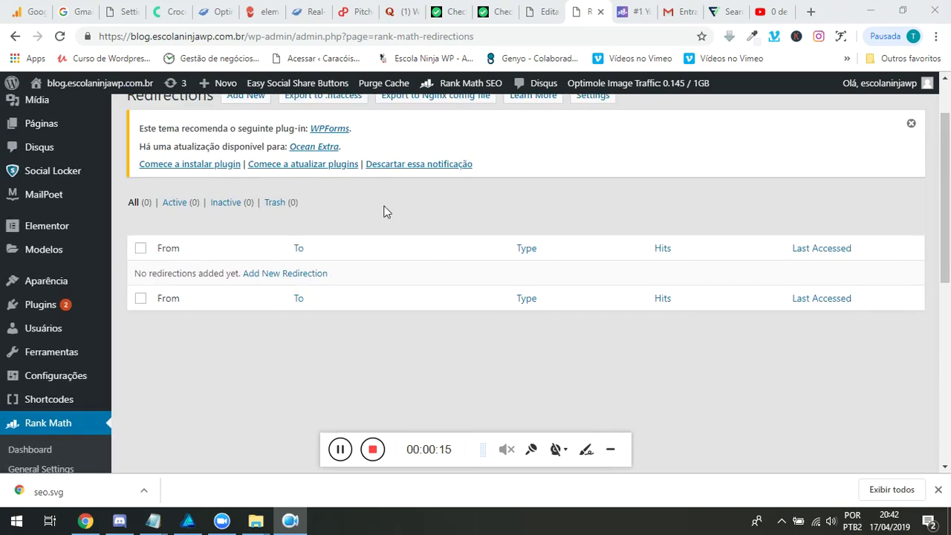
{"action": "scroll", "coordinate": [384, 225], "scroll_direction": "down", "scroll_amount": 4}
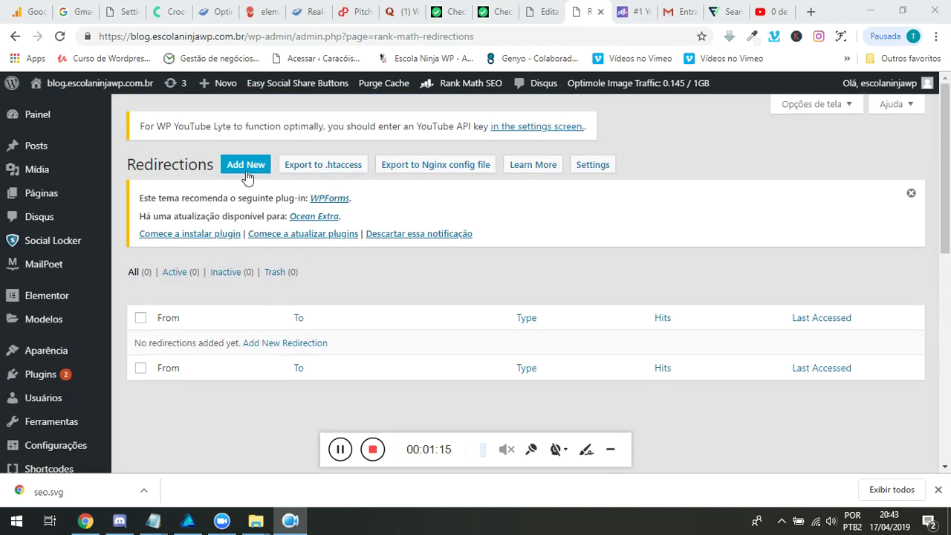
Start a new redirection and enter /bolo-de-chocolate as its source URL.
{"action": "left_click", "coordinate": [244, 167]}
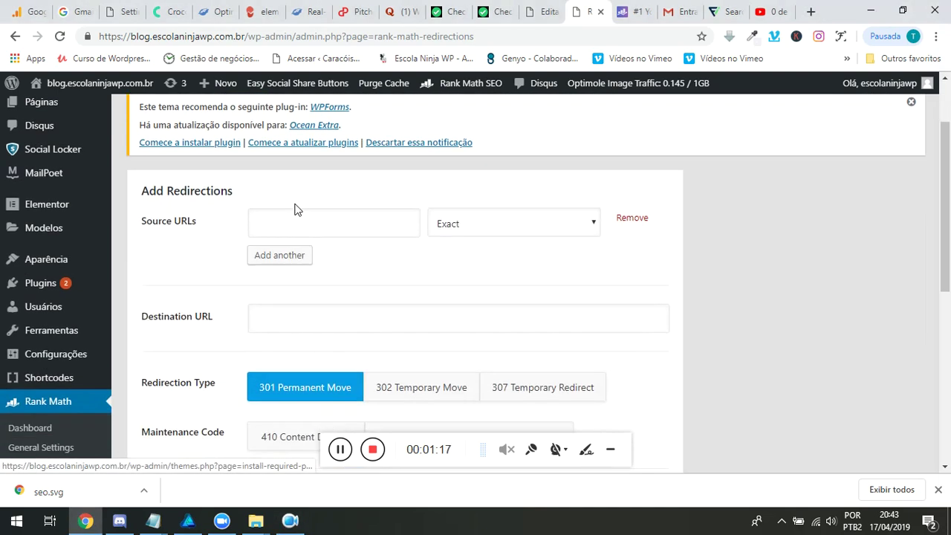
{"action": "left_click", "coordinate": [263, 159]}
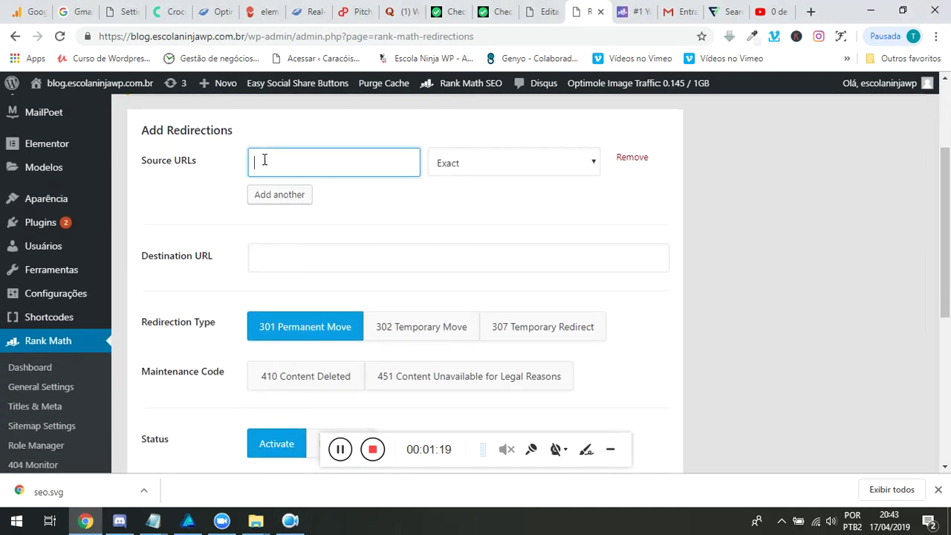
{"action": "left_click", "coordinate": [250, 142]}
{"action": "left_click", "coordinate": [305, 157]}
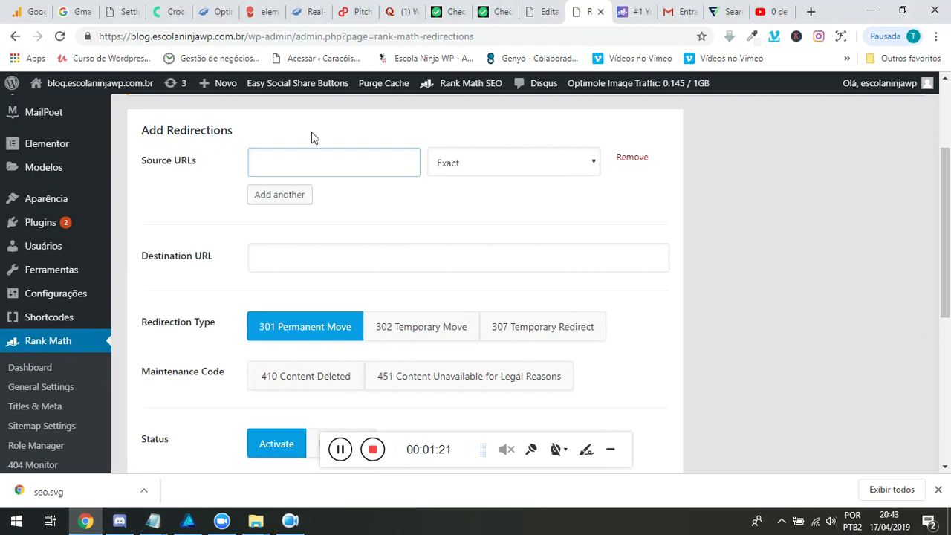
{"action": "left_click_drag", "start_coordinate": [229, 157], "coordinate": [135, 162]}
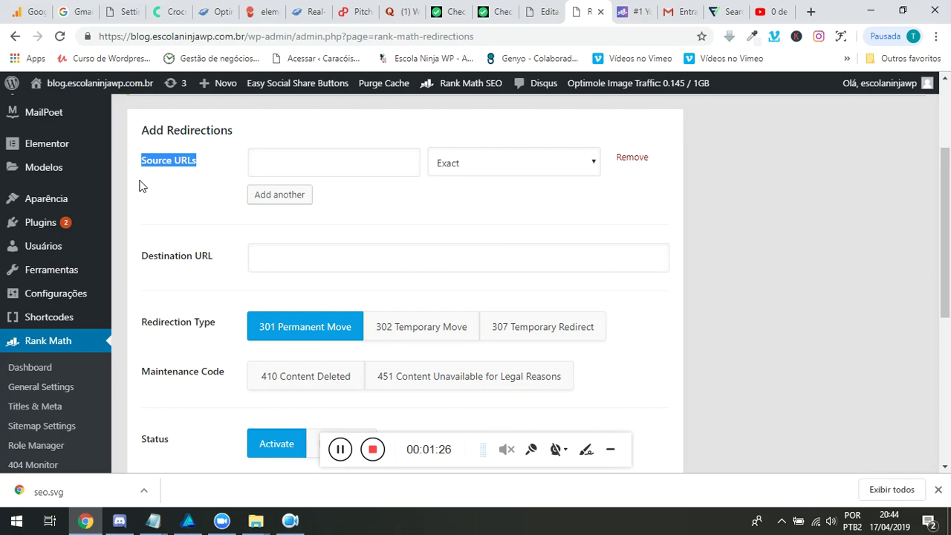
{"action": "left_click", "coordinate": [280, 165]}
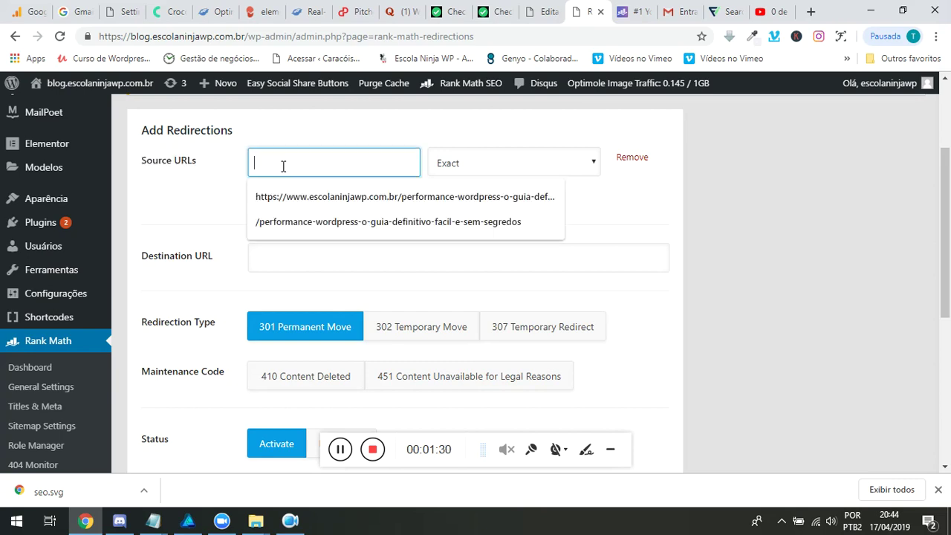
{"action": "type", "text": "/bolo-de-chocolate"}
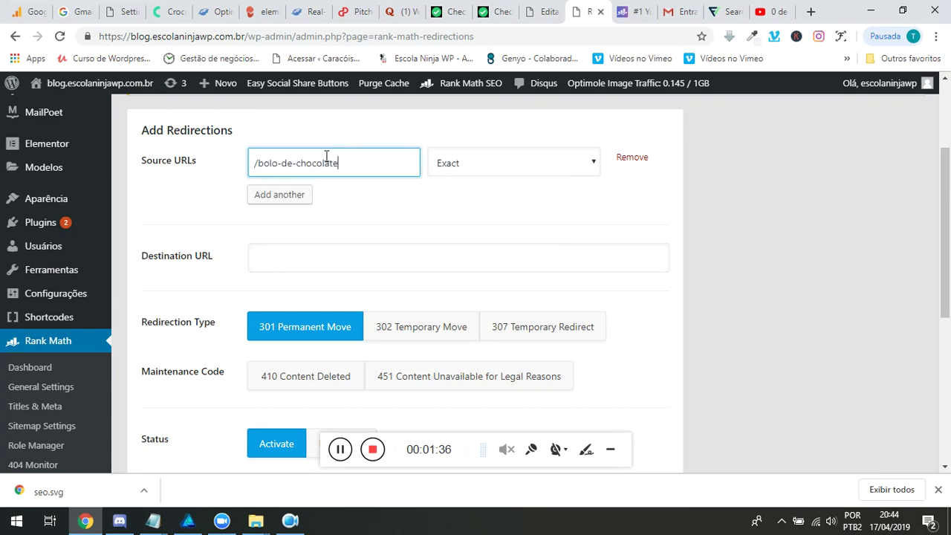
Extend the source URL to /bolo-de-chocolate-com-uva and set its matching rule to Starts With.
{"action": "left_click", "coordinate": [518, 161]}
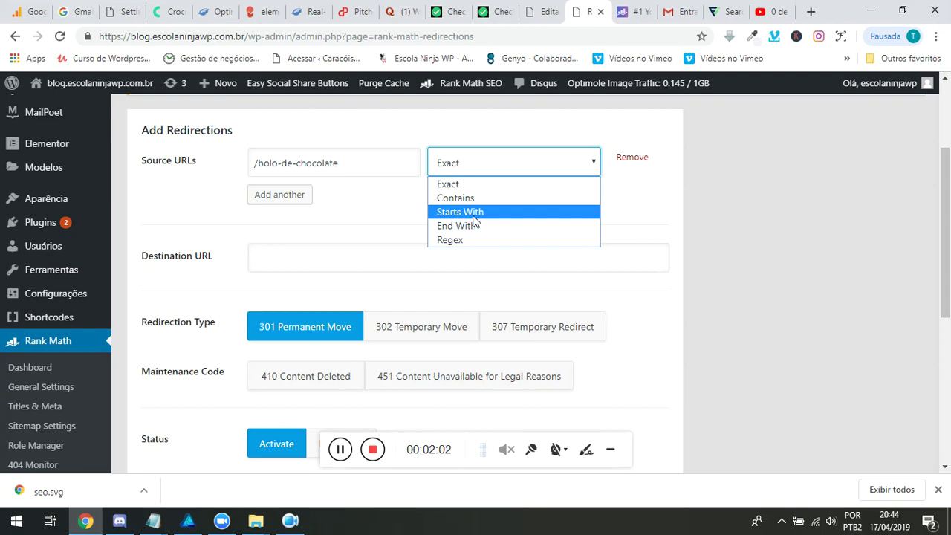
{"action": "left_click", "coordinate": [361, 162]}
{"action": "type", "text": "-co"}
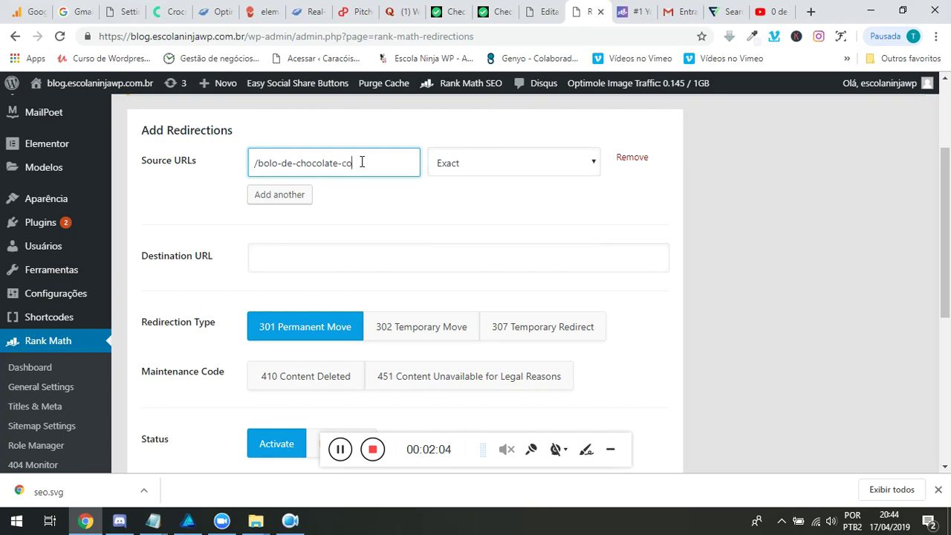
{"action": "type", "text": "m-uva"}
{"action": "left_click", "coordinate": [446, 168]}
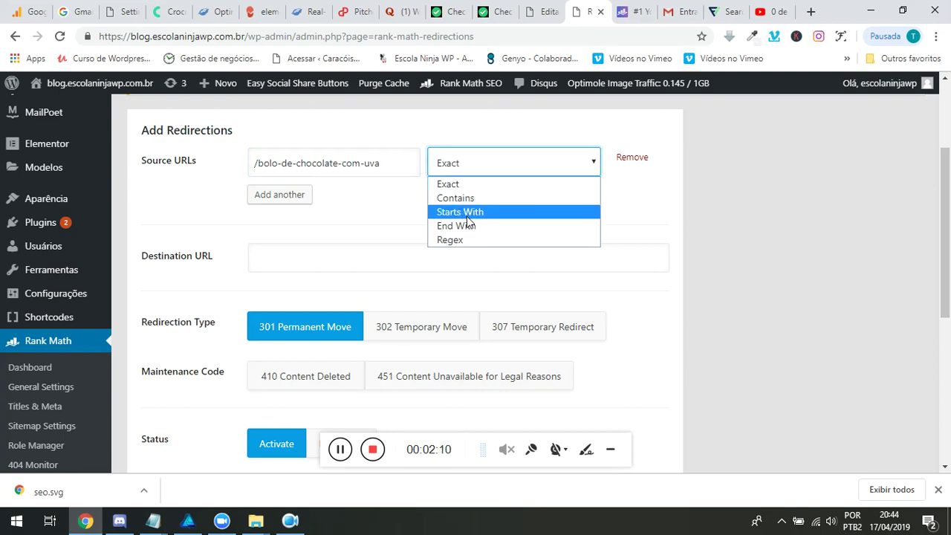
{"action": "left_click", "coordinate": [467, 213]}
{"action": "left_click", "coordinate": [469, 159]}
Remove -com-uva from the end of the source URL, leaving /bolo-de-chocolate.
{"action": "left_click", "coordinate": [382, 163]}
{"action": "left_click_drag", "start_coordinate": [382, 162], "coordinate": [255, 170]}
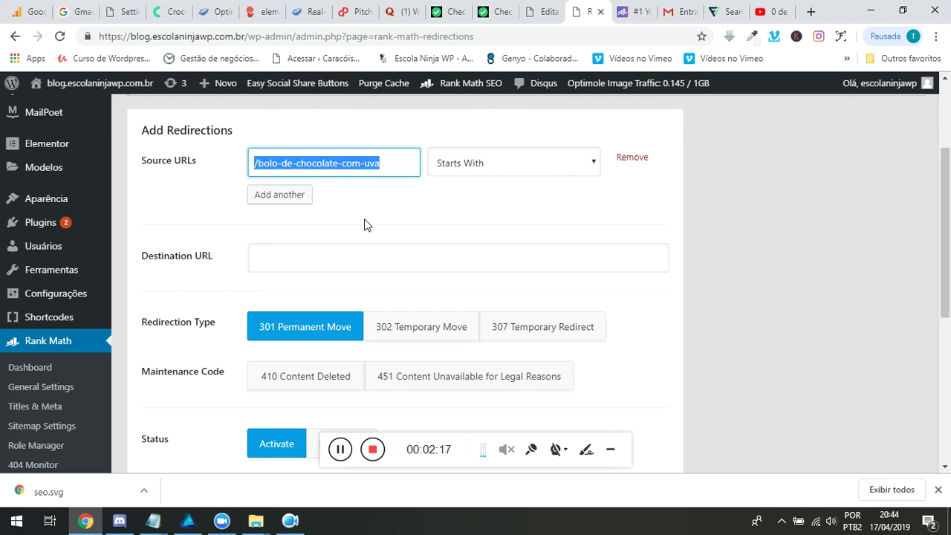
{"action": "left_click", "coordinate": [339, 170]}
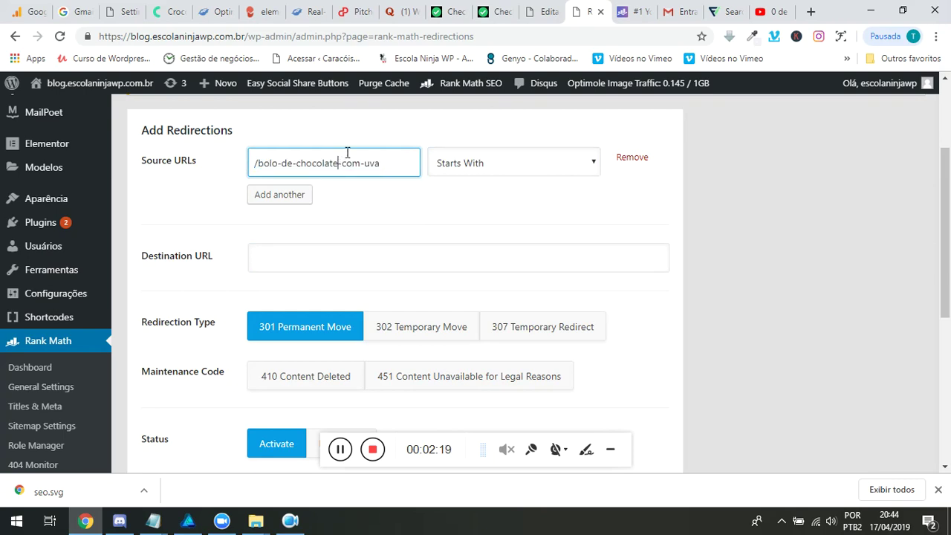
{"action": "left_click_drag", "start_coordinate": [338, 164], "coordinate": [413, 156]}
{"action": "key", "text": "BackSpace"}
Set the source matching rule to End With and change the source URL to /chocolate.
{"action": "left_click", "coordinate": [466, 163]}
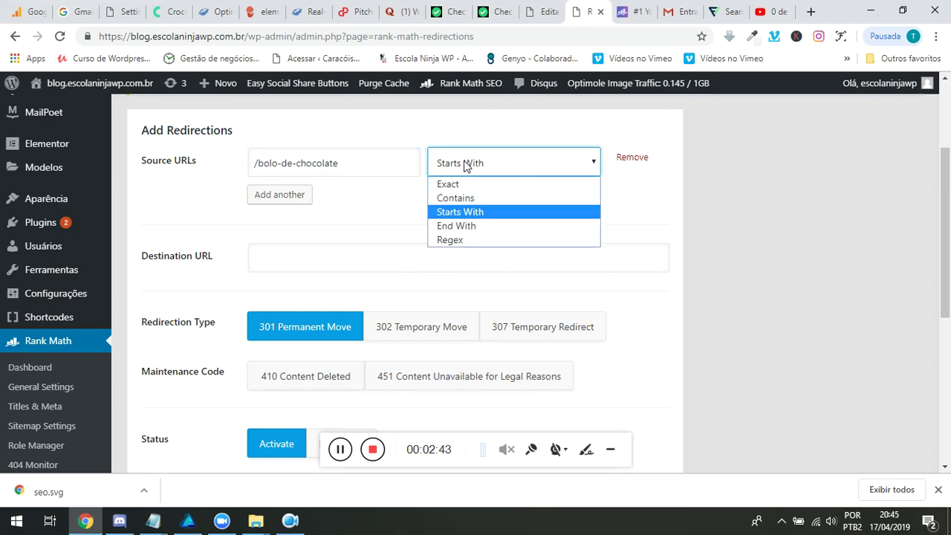
{"action": "left_click", "coordinate": [449, 227]}
{"action": "left_click_drag", "start_coordinate": [384, 162], "coordinate": [258, 159]}
{"action": "type", "text": "cho"}
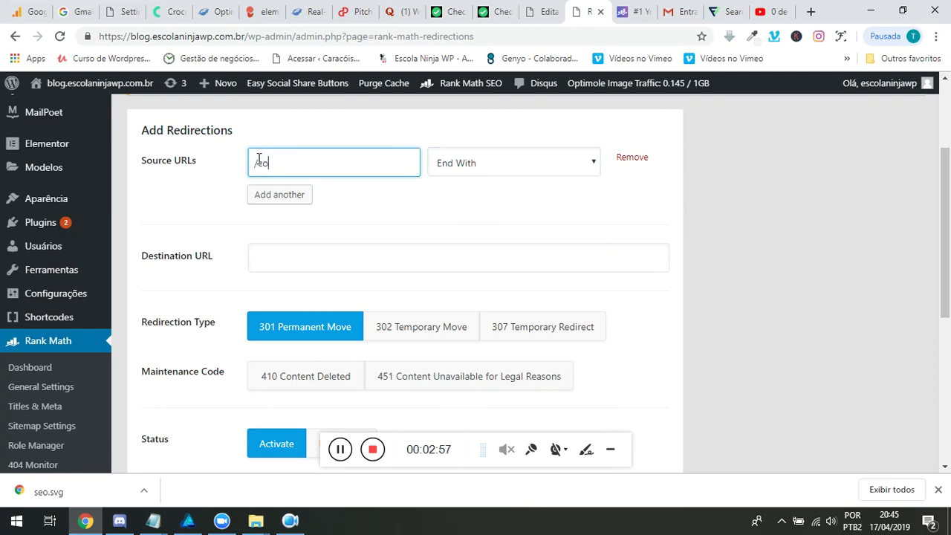
{"action": "type", "text": "colate"}
Set the source matching rule to Exact and add a second, empty source URL entry.
{"action": "left_click", "coordinate": [487, 158]}
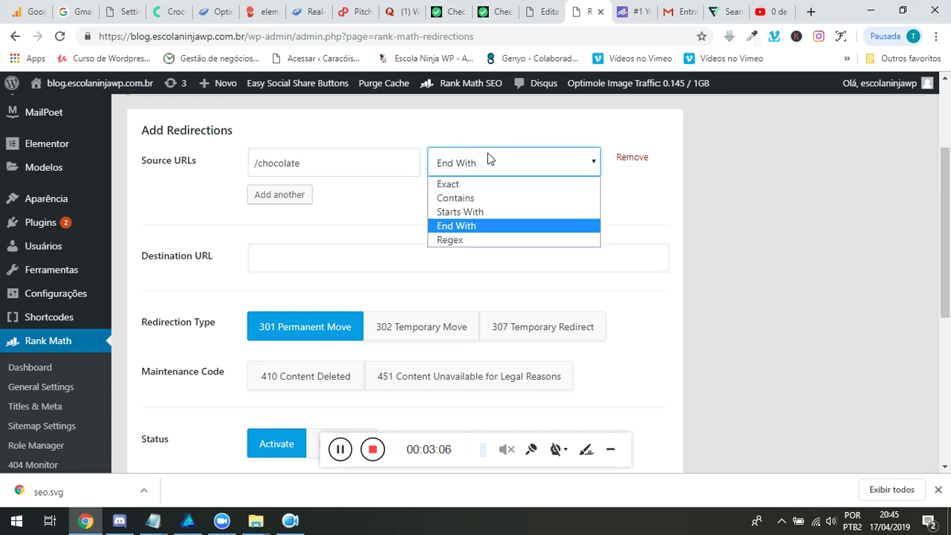
{"action": "left_click", "coordinate": [483, 183]}
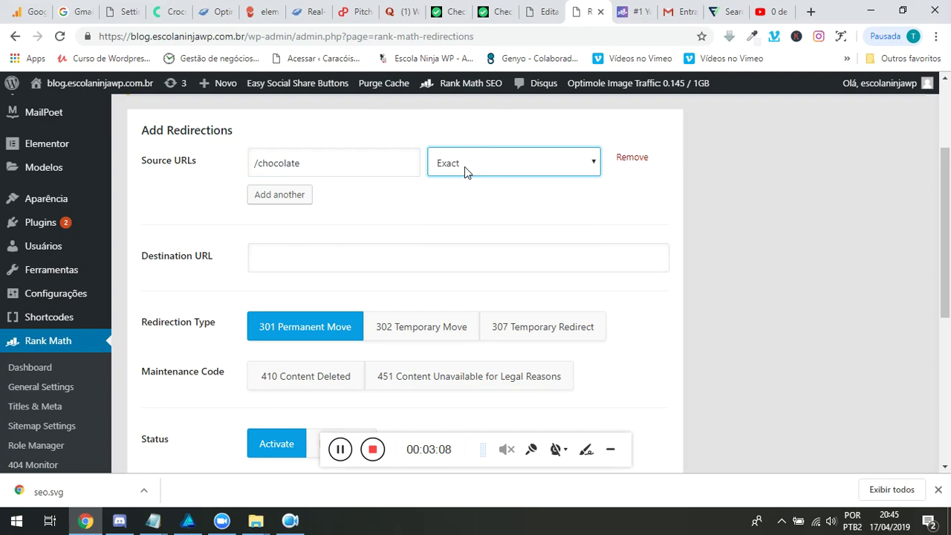
{"action": "left_click", "coordinate": [260, 196]}
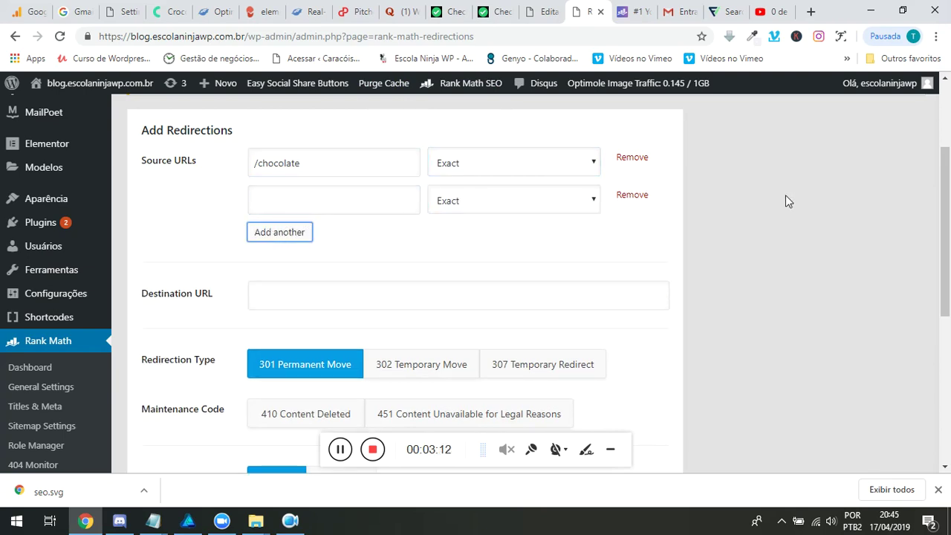
{"action": "left_click", "coordinate": [304, 198]}
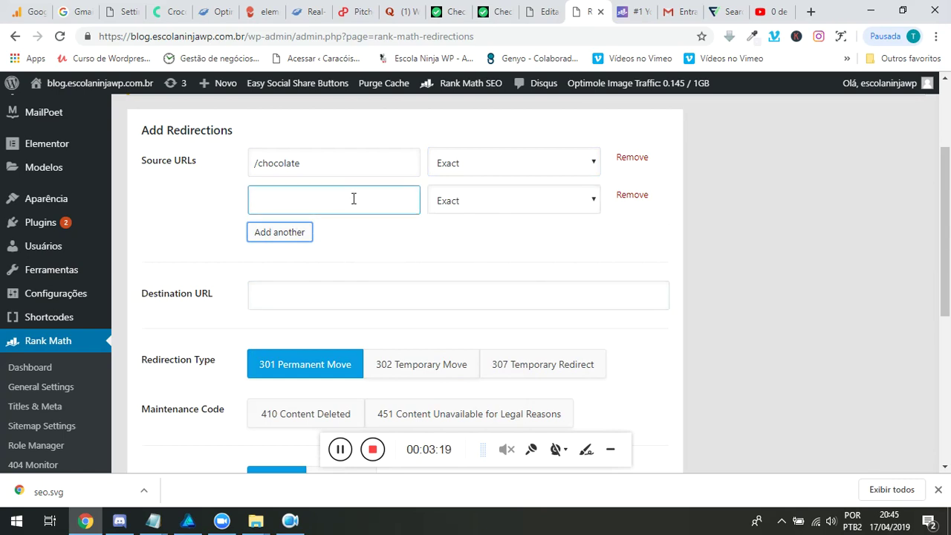
Change the first source URL to /bolo-de-chocolate and enter /bolo-de-maca as the second source URL.
{"action": "left_click", "coordinate": [291, 162]}
{"action": "double_click", "coordinate": [291, 163]}
{"action": "type", "text": "bolo-de-cho"}
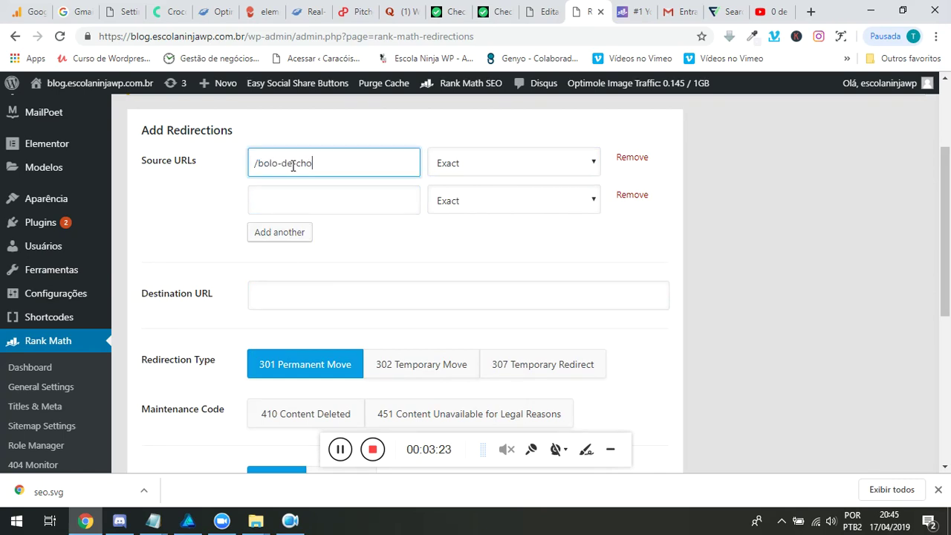
{"action": "type", "text": "colate"}
{"action": "left_click", "coordinate": [325, 206]}
{"action": "type", "text": "/bolo-d"}
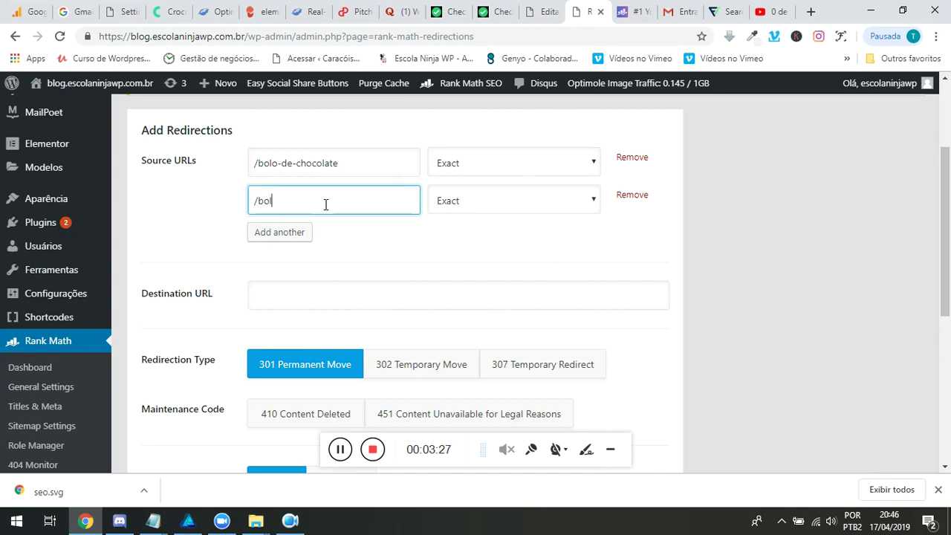
{"action": "type", "text": "e-maca"}
{"action": "left_click", "coordinate": [298, 285]}
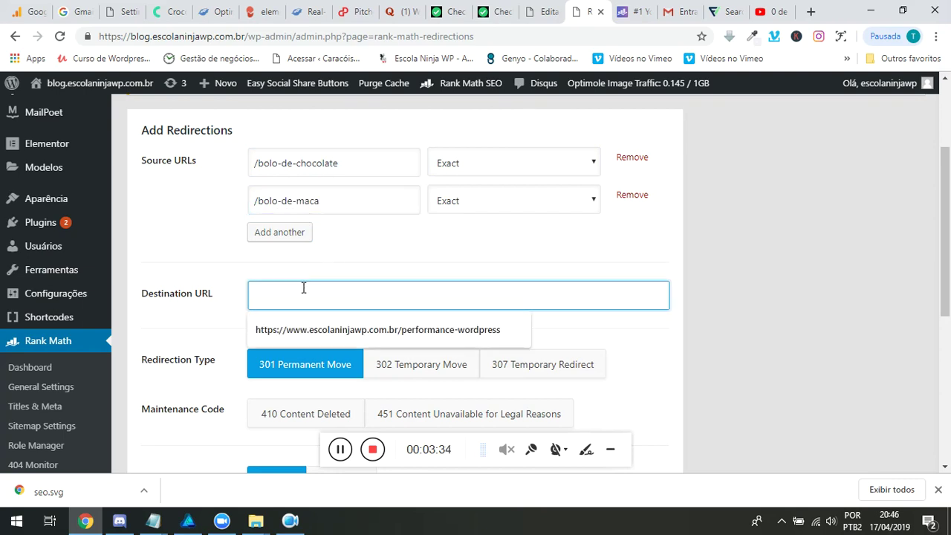
{"action": "key", "text": "Down"}
{"action": "left_click", "coordinate": [301, 329]}
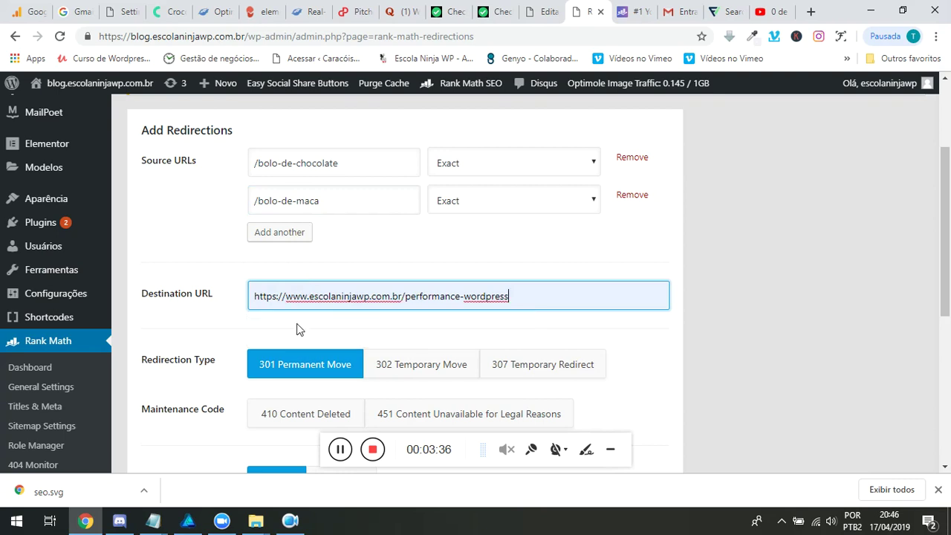
{"action": "left_click_drag", "start_coordinate": [402, 297], "coordinate": [684, 276]}
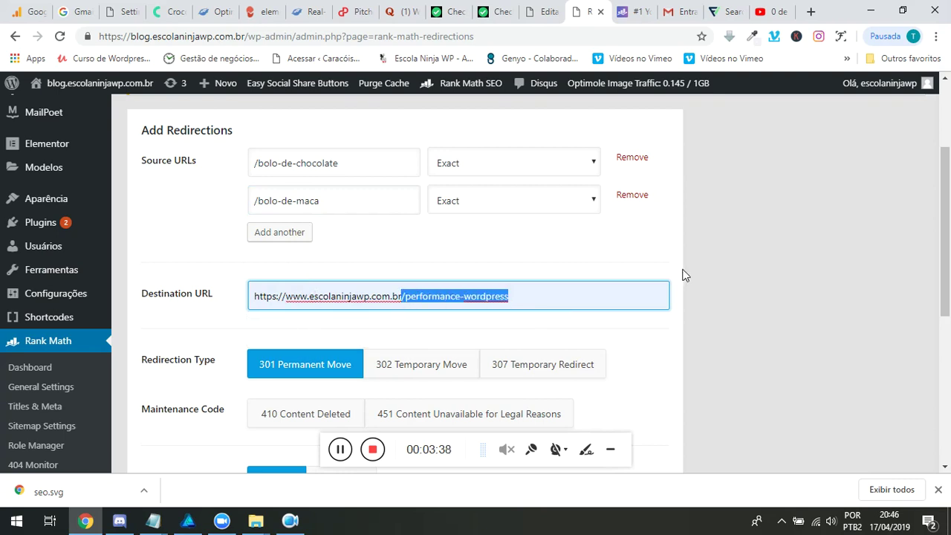
{"action": "key", "text": "BackSpace"}
{"action": "type", "text": "/"}
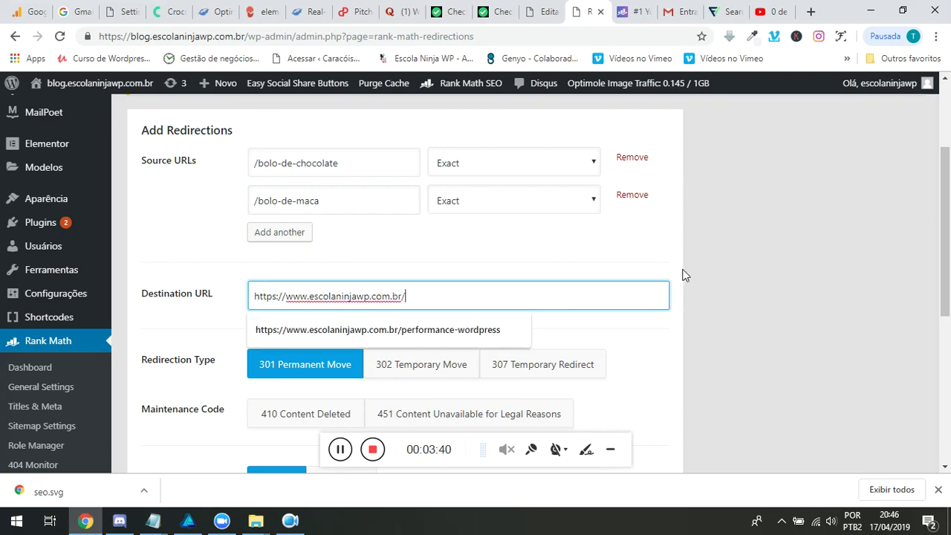
{"action": "type", "text": "bolos"}
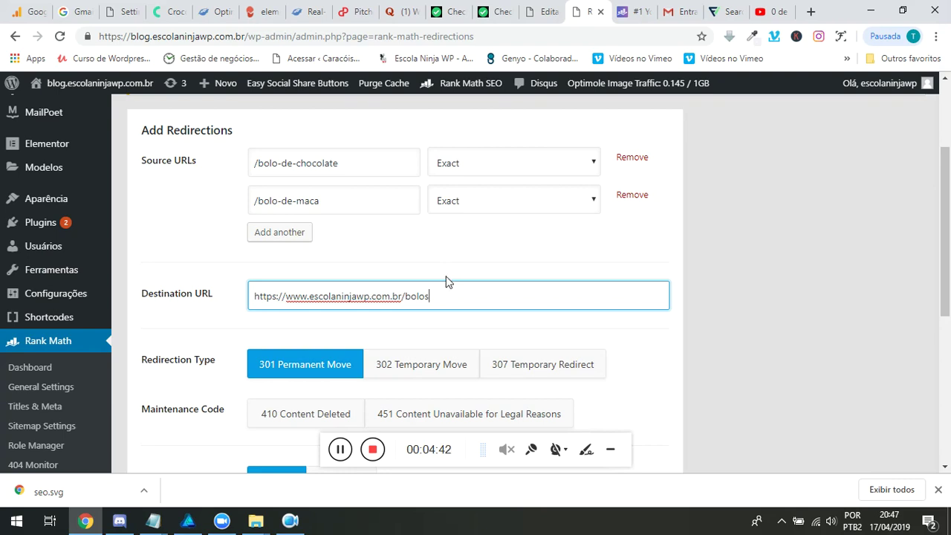
Try the maintenance codes 451 Content Unavailable for Legal Reasons and 410 Content Deleted, returning the redirection to 301 Permanent Move.
{"action": "scroll", "coordinate": [446, 279], "scroll_direction": "down", "scroll_amount": 2}
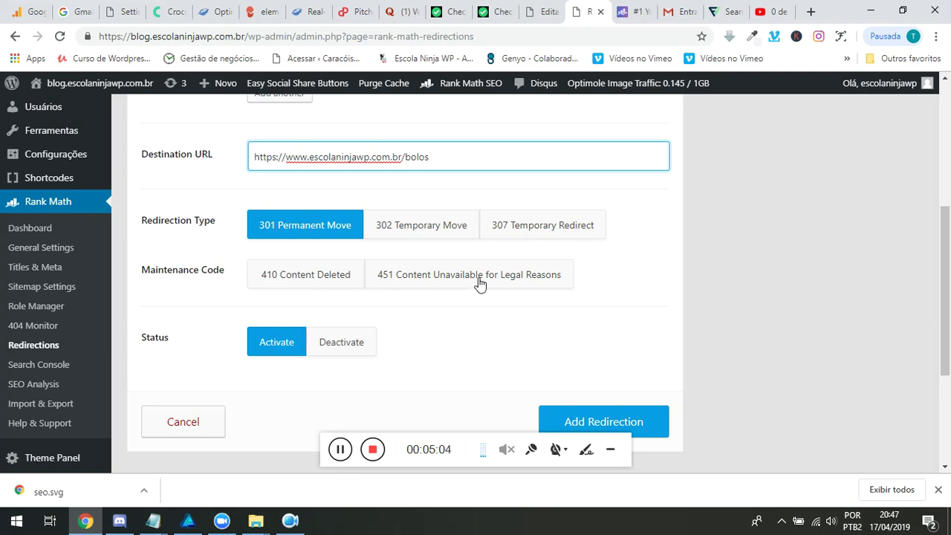
{"action": "left_click", "coordinate": [416, 289]}
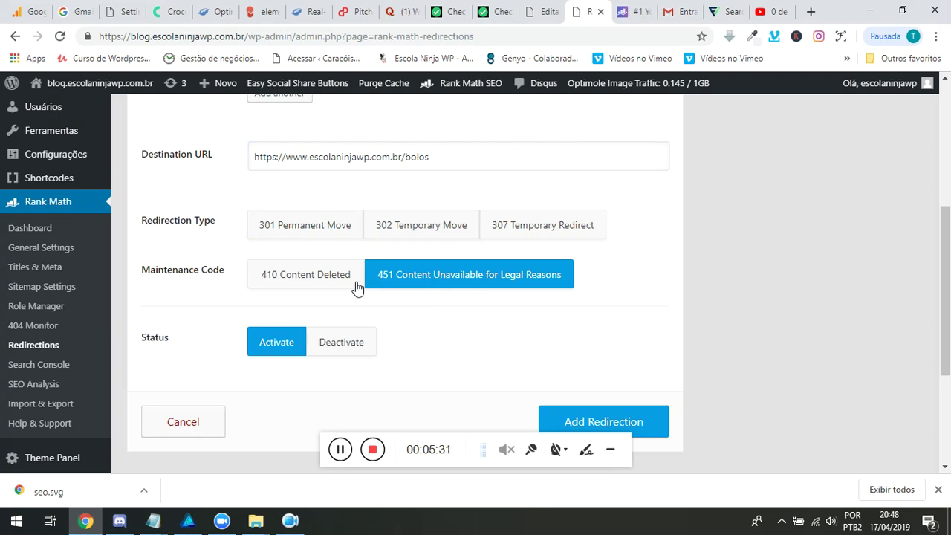
{"action": "left_click", "coordinate": [304, 226]}
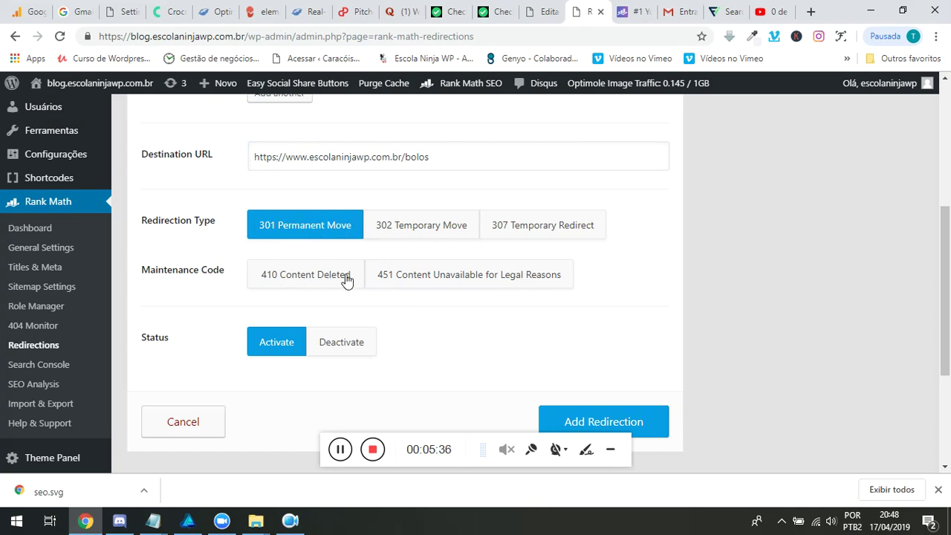
{"action": "left_click", "coordinate": [331, 281]}
{"action": "left_click", "coordinate": [327, 231]}
{"action": "left_click", "coordinate": [335, 274]}
{"action": "left_click", "coordinate": [329, 230]}
{"action": "scroll", "coordinate": [327, 228], "scroll_direction": "down", "scroll_amount": 2}
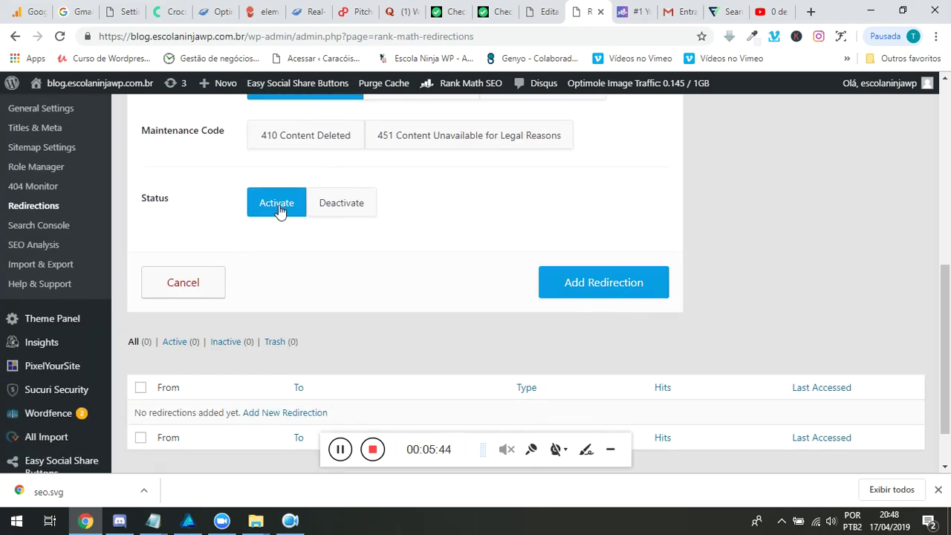
{"action": "scroll", "coordinate": [644, 319], "scroll_direction": "up", "scroll_amount": 4}
{"action": "scroll", "coordinate": [644, 321], "scroll_direction": "down", "scroll_amount": 3}
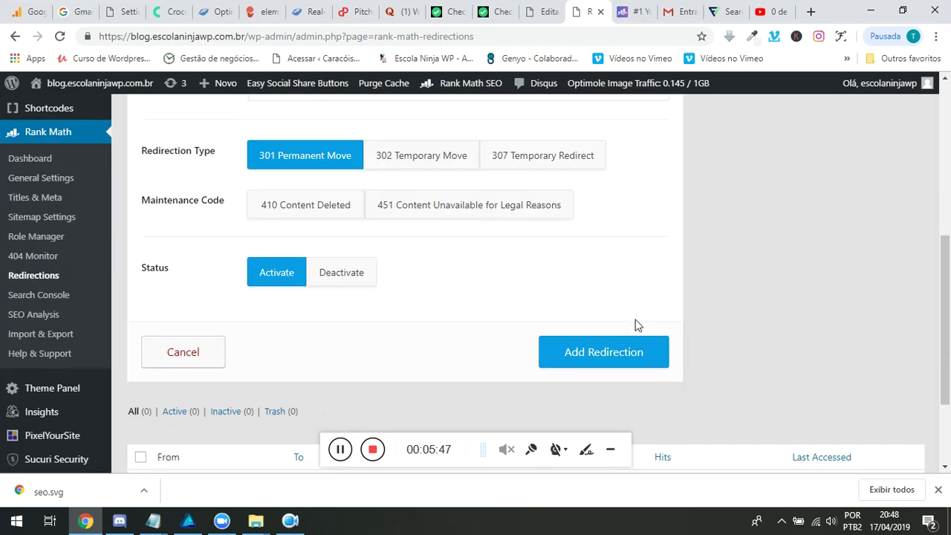
{"action": "scroll", "coordinate": [510, 276], "scroll_direction": "up", "scroll_amount": 2}
{"action": "left_click", "coordinate": [419, 229]}
{"action": "double_click", "coordinate": [418, 228]}
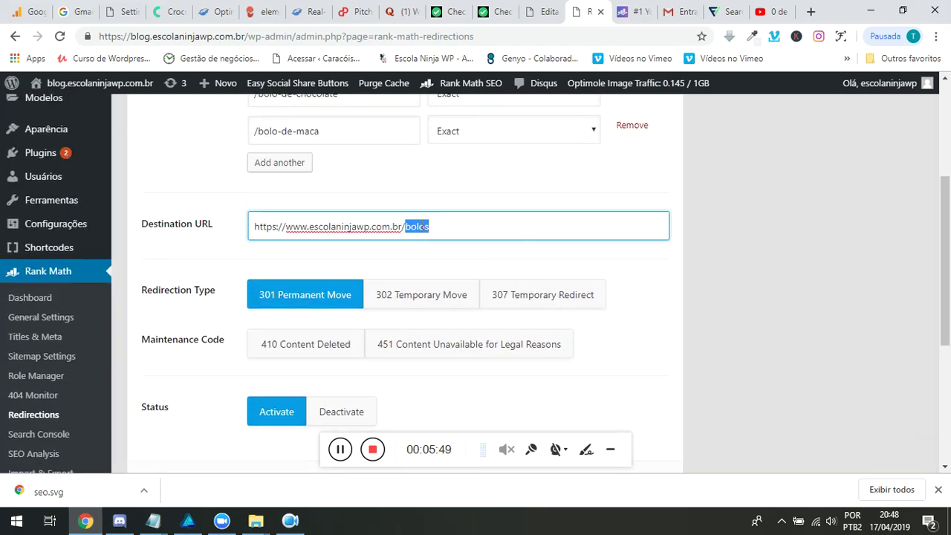
{"action": "key", "text": "BackSpace"}
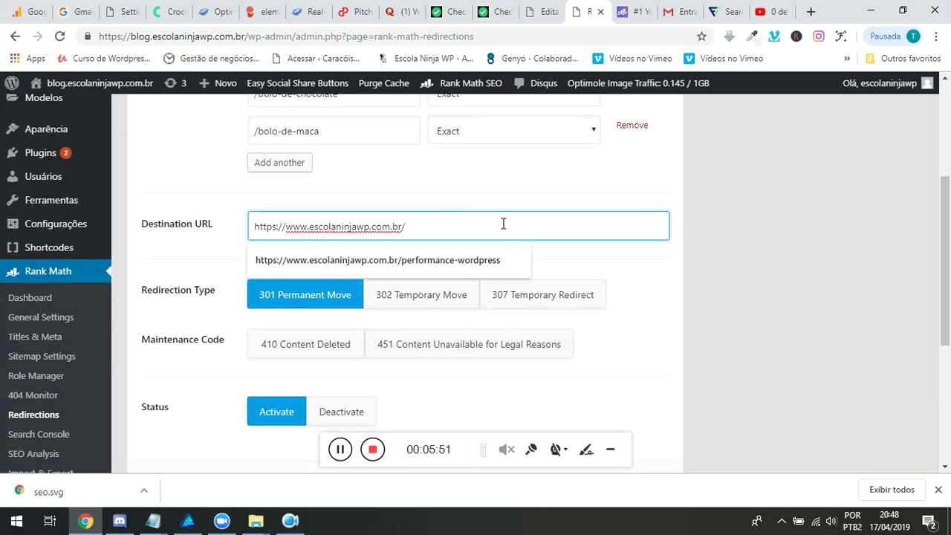
{"action": "left_click", "coordinate": [822, 254]}
Submit the completed form to add the redirection.
{"action": "scroll", "coordinate": [577, 315], "scroll_direction": "down", "scroll_amount": 3}
{"action": "left_click", "coordinate": [588, 291]}
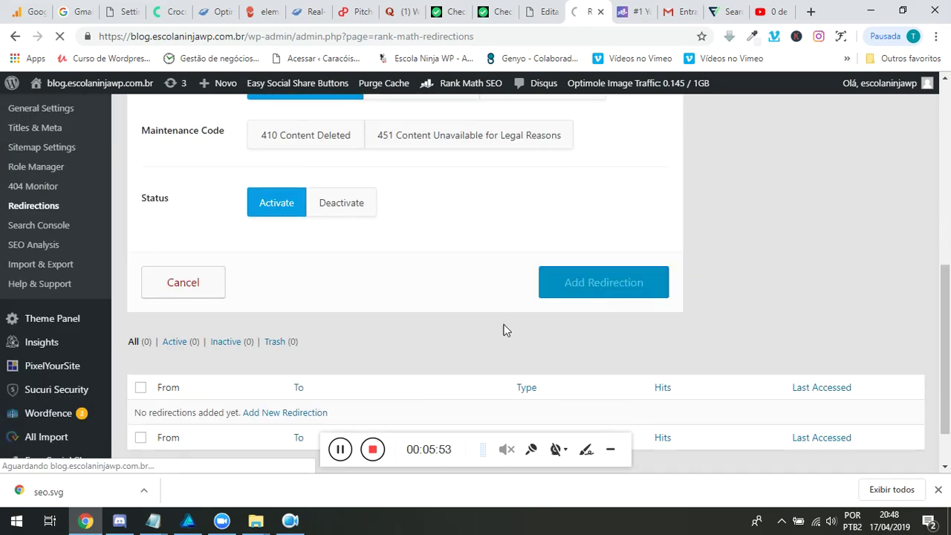
{"action": "scroll", "coordinate": [319, 356], "scroll_direction": "down", "scroll_amount": 1}
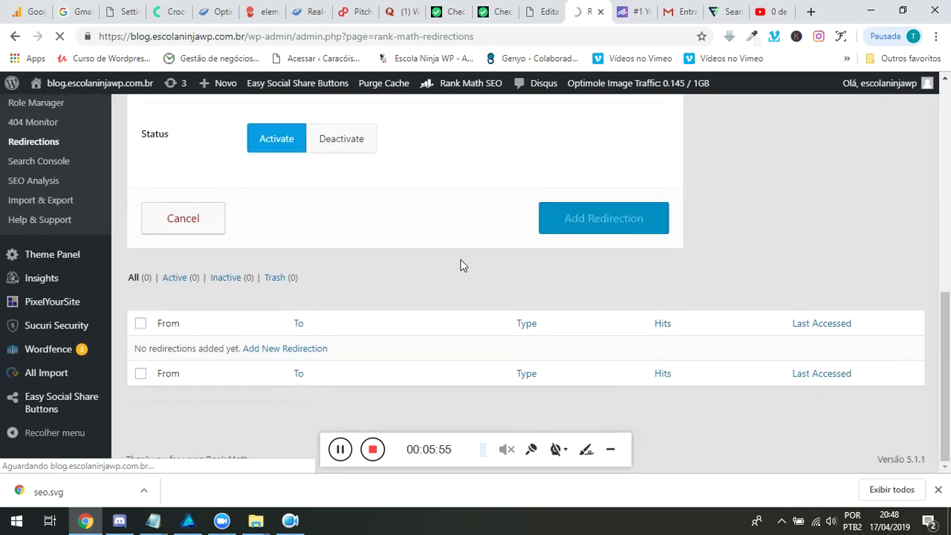
Open the bolo-de-chocolate redirection for editing and select its first source URL.
{"action": "scroll", "coordinate": [247, 303], "scroll_direction": "down", "scroll_amount": 2}
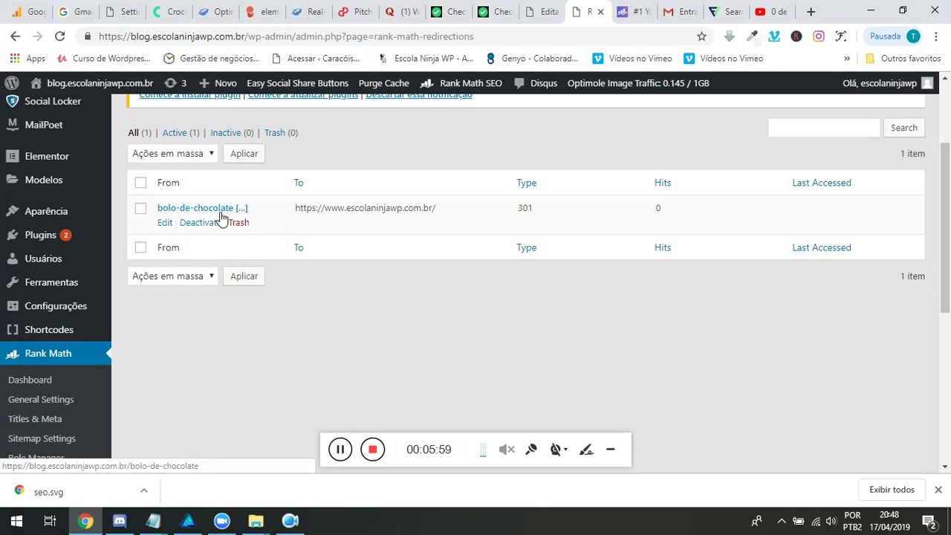
{"action": "left_click", "coordinate": [163, 227]}
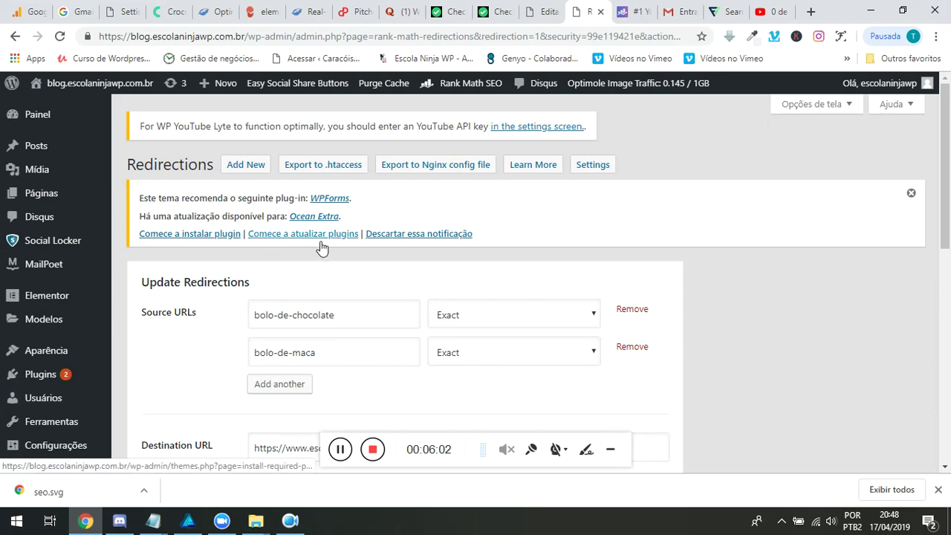
{"action": "triple_click", "coordinate": [357, 312]}
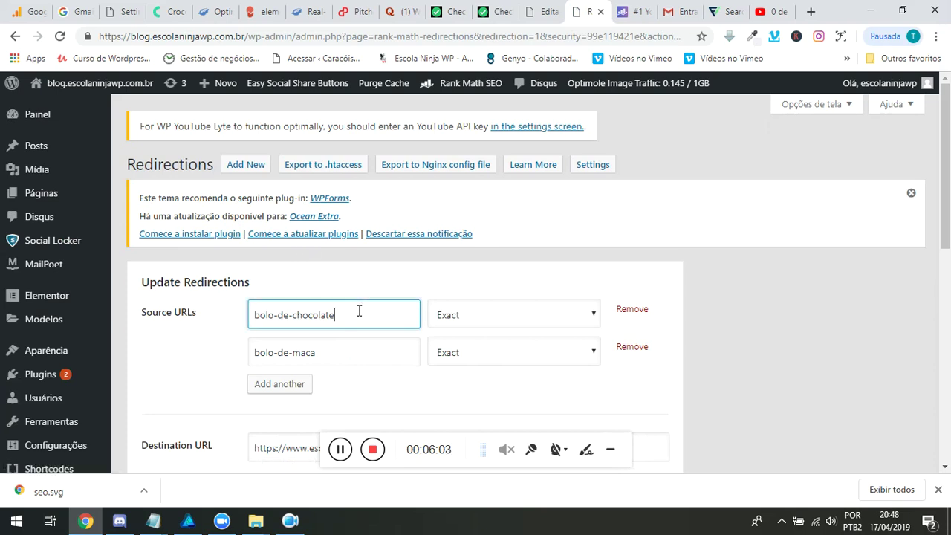
Test the first source URL by loading blog.escolaninjawp.com.br/bolo-de-chocolate in a new browser tab and look over the loaded page.
{"action": "left_click", "coordinate": [810, 11]}
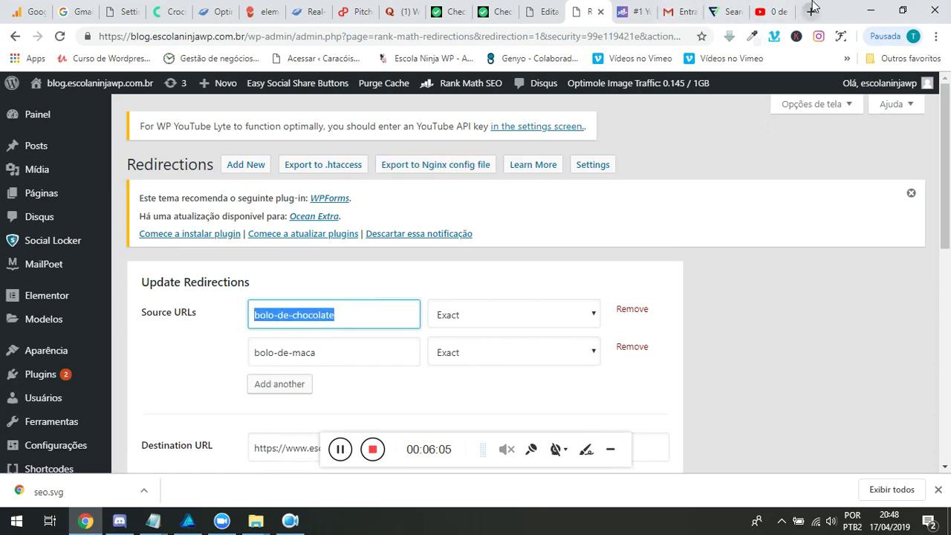
{"action": "type", "text": "blog."}
{"action": "key", "text": "End"}
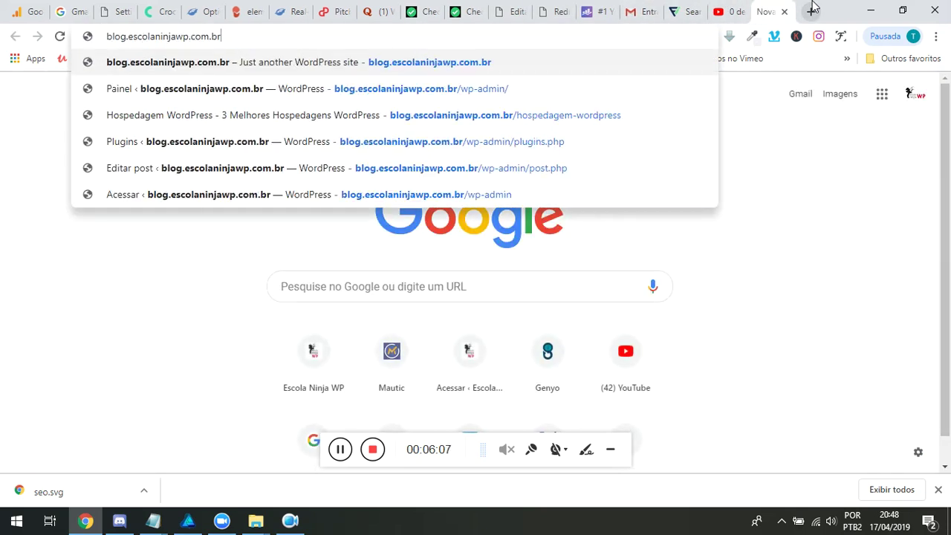
{"action": "type", "text": "/bolo-de-chocolate"}
{"action": "key", "text": "Return"}
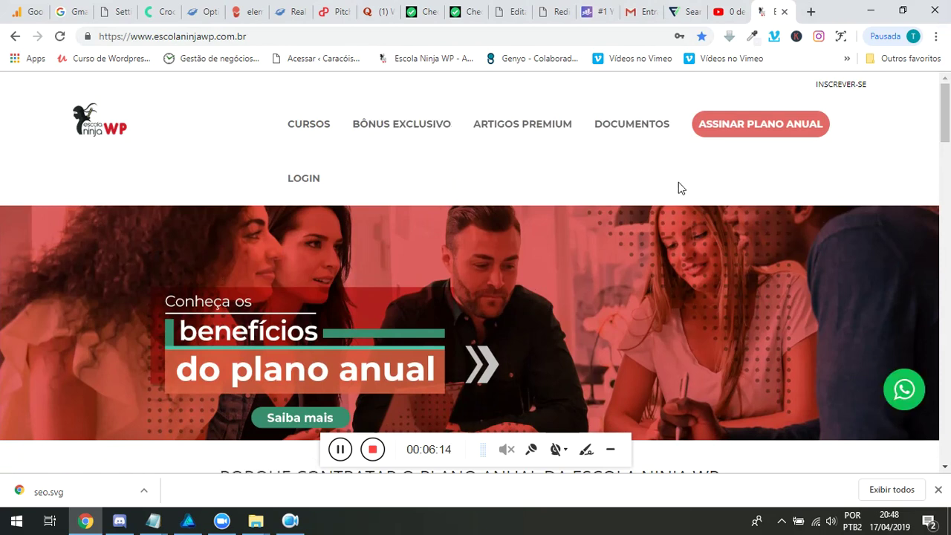
{"action": "scroll", "coordinate": [517, 177], "scroll_direction": "down", "scroll_amount": 5}
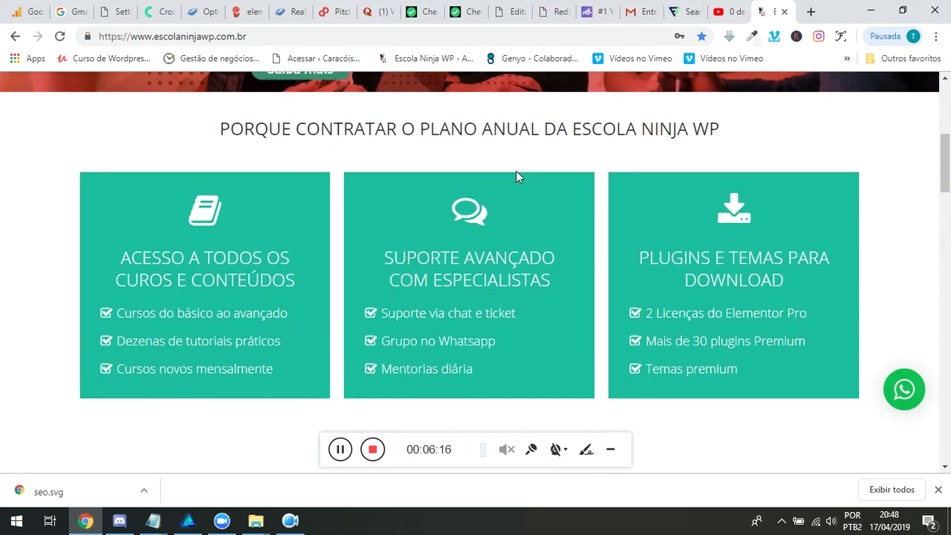
{"action": "scroll", "coordinate": [511, 179], "scroll_direction": "up", "scroll_amount": 5}
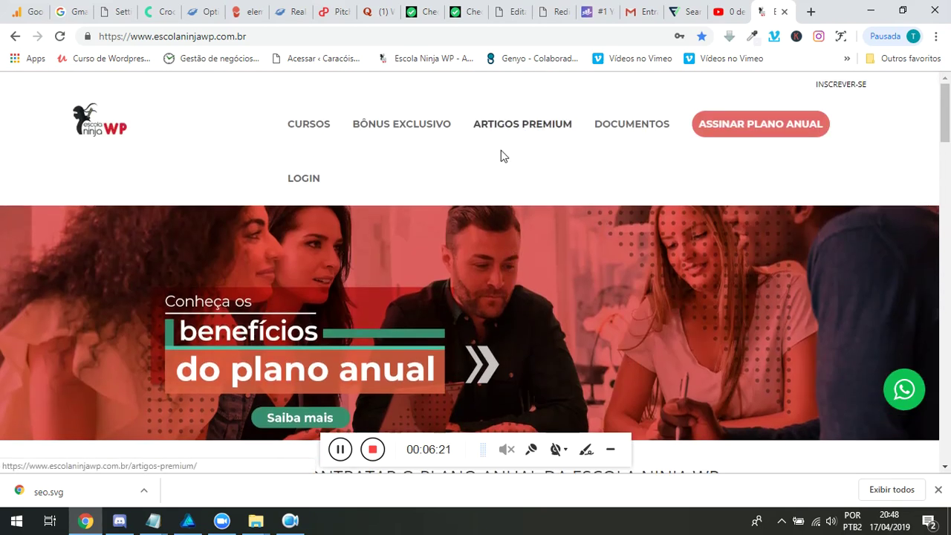
{"action": "scroll", "coordinate": [501, 155], "scroll_direction": "down", "scroll_amount": 5}
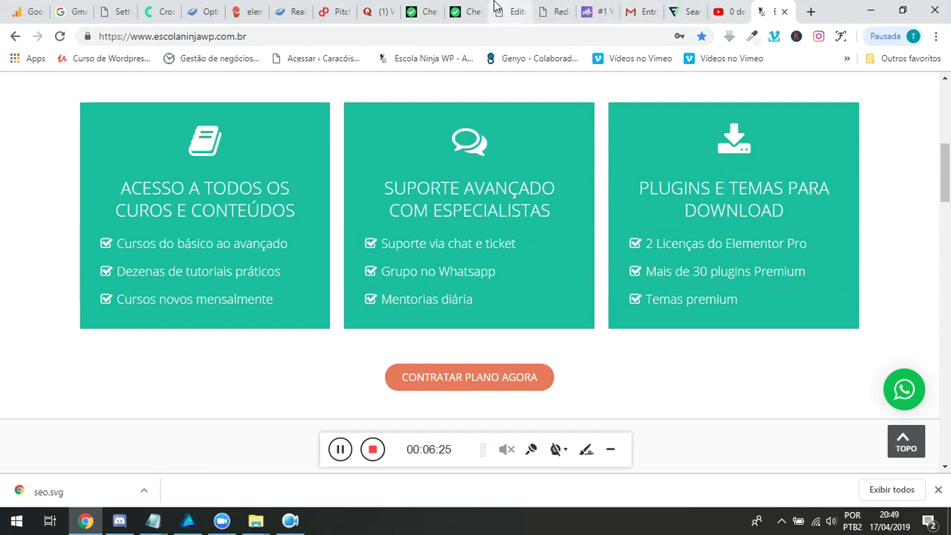
Take the second source URL from the redirection form and test it by loading blog.escolaninjawp.com.br/bolo-de-maca in the test tab.
{"action": "left_click", "coordinate": [556, 11]}
{"action": "scroll", "coordinate": [476, 145], "scroll_direction": "down", "scroll_amount": 2}
{"action": "double_click", "coordinate": [335, 212]}
{"action": "key", "text": "ctrl+a"}
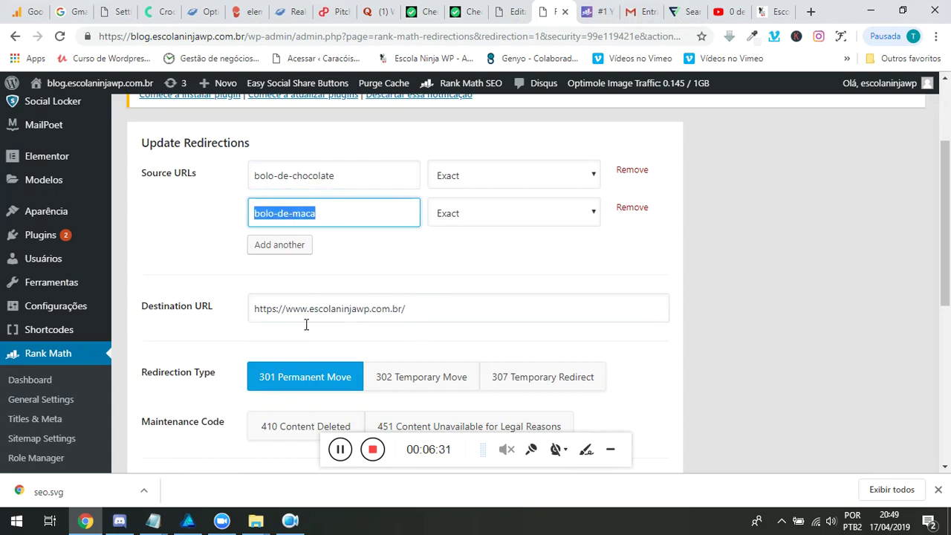
{"action": "left_click", "coordinate": [773, 9]}
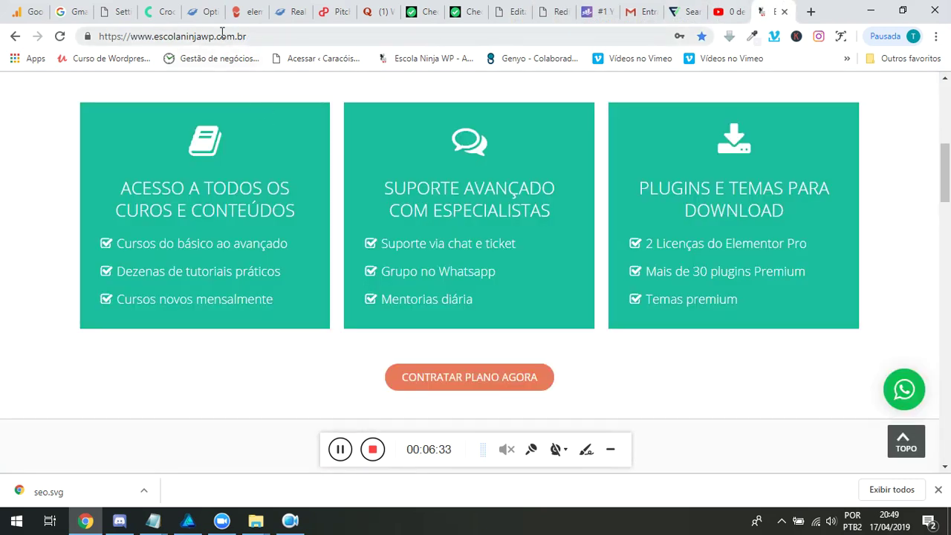
{"action": "left_click", "coordinate": [245, 37]}
{"action": "type", "text": "blog"}
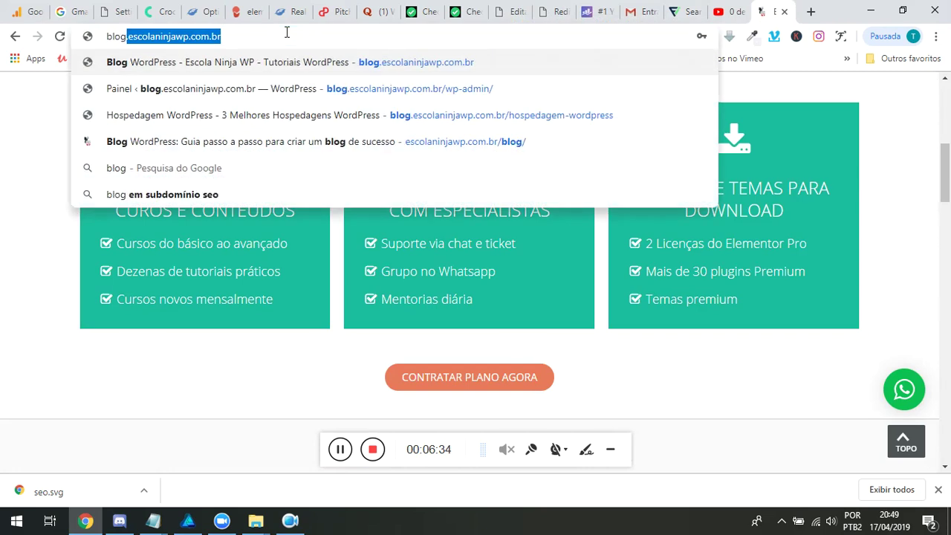
{"action": "key", "text": "BackSpace"}
{"action": "type", "text": "log.escolaninjawp.com.br/bolo-de-maca"}
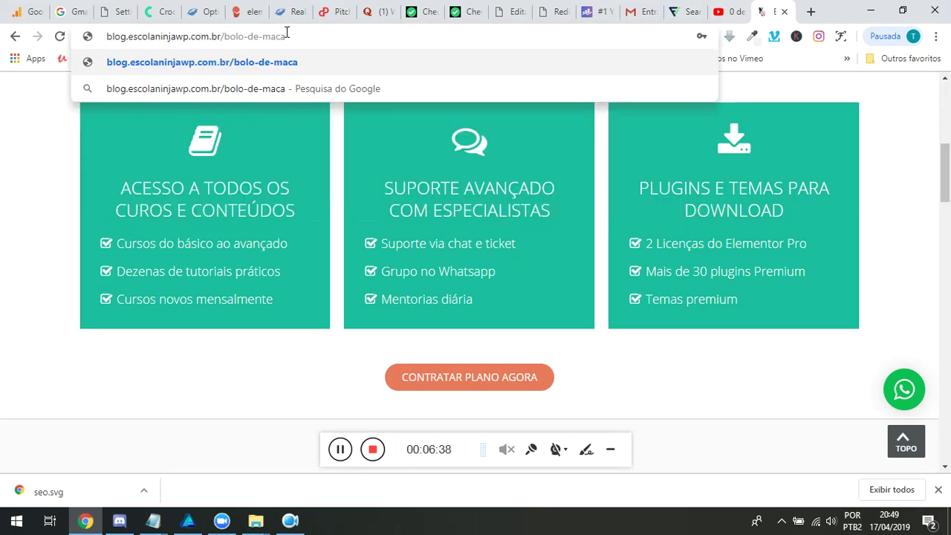
{"action": "key", "text": "Return"}
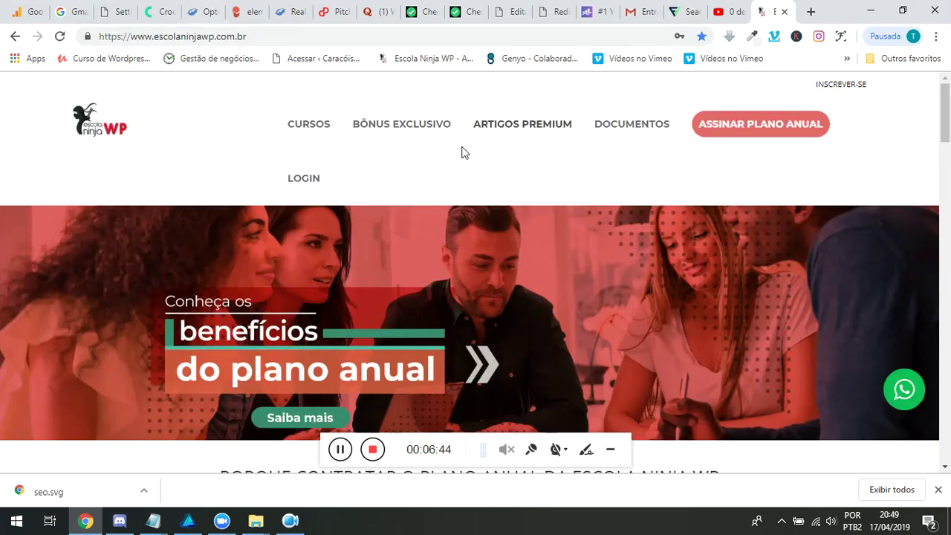
Examine the loaded page's annual plan benefits and featured courses at a reduced page zoom.
{"action": "key", "text": "ctrl+minus"}
{"action": "key", "text": "ctrl+minus"}
{"action": "scroll", "coordinate": [462, 154], "scroll_direction": "down", "scroll_amount": 10}
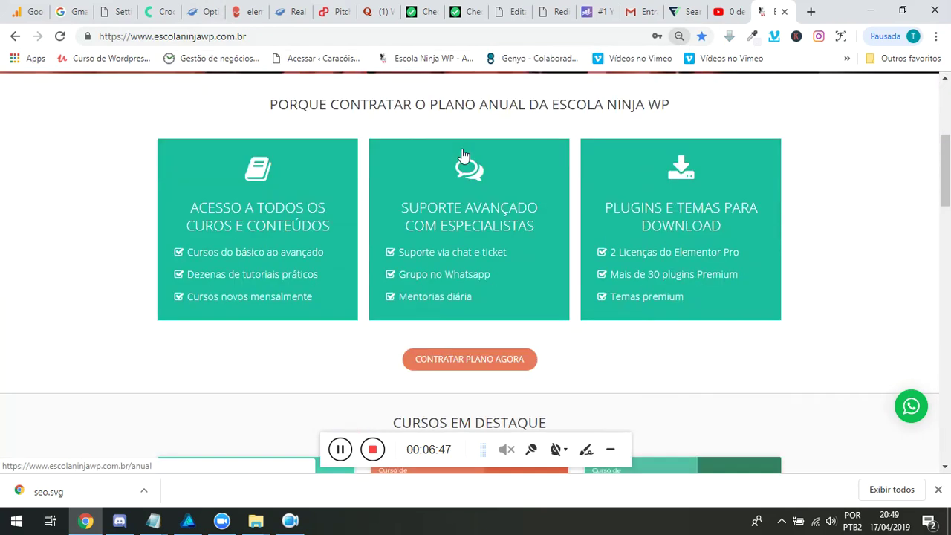
{"action": "scroll", "coordinate": [462, 154], "scroll_direction": "up", "scroll_amount": 2}
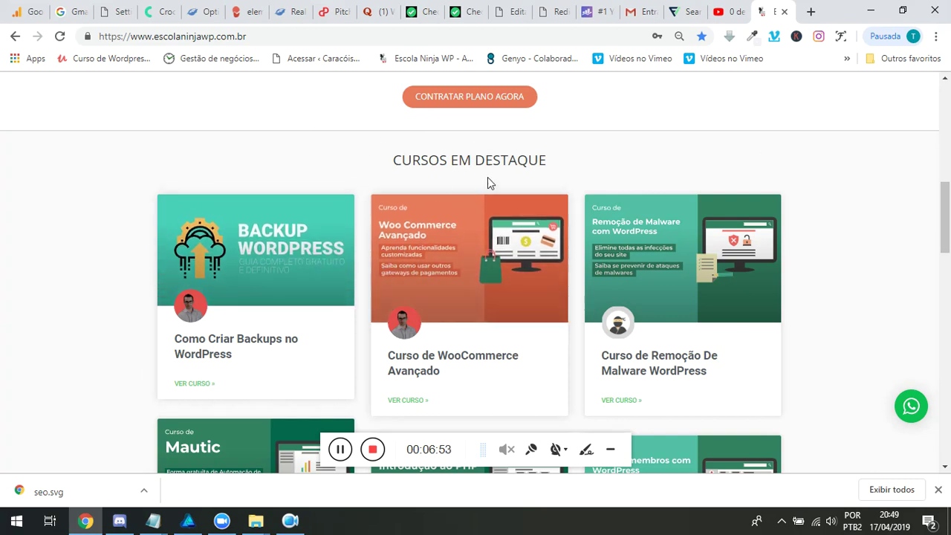
{"action": "scroll", "coordinate": [526, 221], "scroll_direction": "down", "scroll_amount": 2}
{"action": "scroll", "coordinate": [739, 144], "scroll_direction": "down", "scroll_amount": 2}
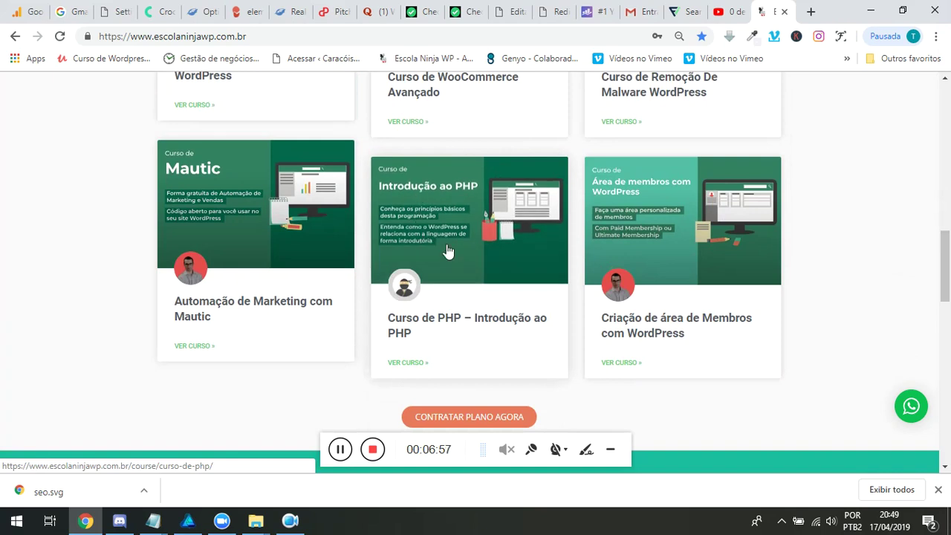
{"action": "scroll", "coordinate": [694, 223], "scroll_direction": "up", "scroll_amount": 3}
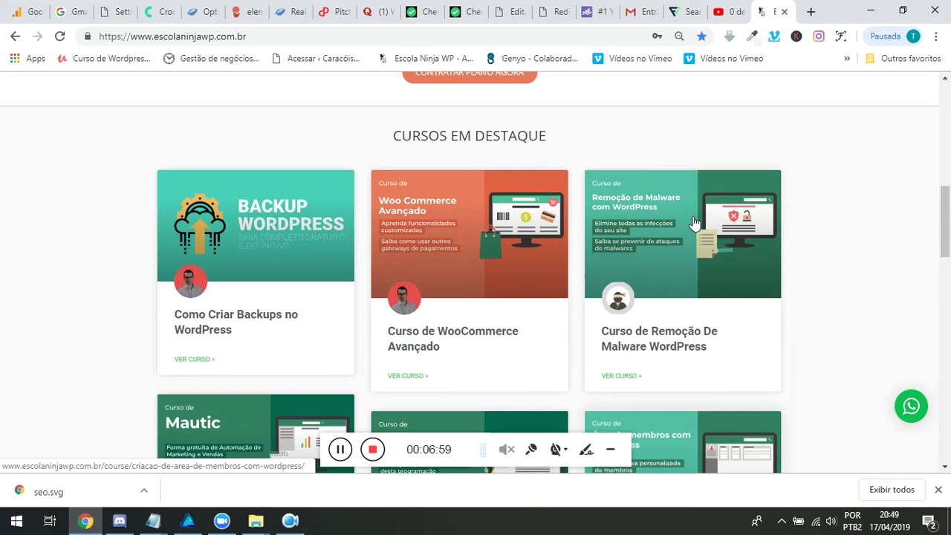
{"action": "scroll", "coordinate": [693, 223], "scroll_direction": "up", "scroll_amount": 6}
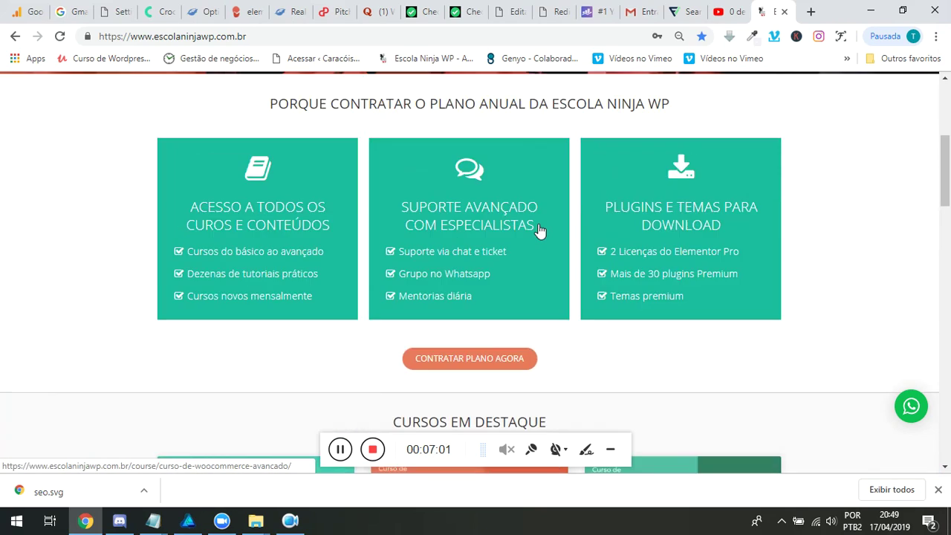
Return to the redirection's edit form and review its destination URL, redirection type, maintenance code and status settings.
{"action": "left_click", "coordinate": [554, 11]}
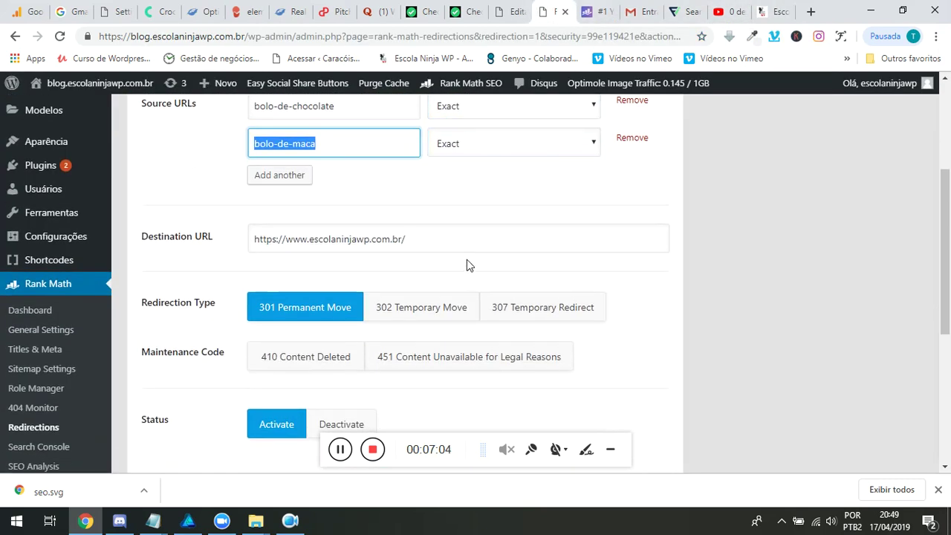
{"action": "scroll", "coordinate": [468, 263], "scroll_direction": "down", "scroll_amount": 3}
{"action": "scroll", "coordinate": [55, 275], "scroll_direction": "up", "scroll_amount": 1}
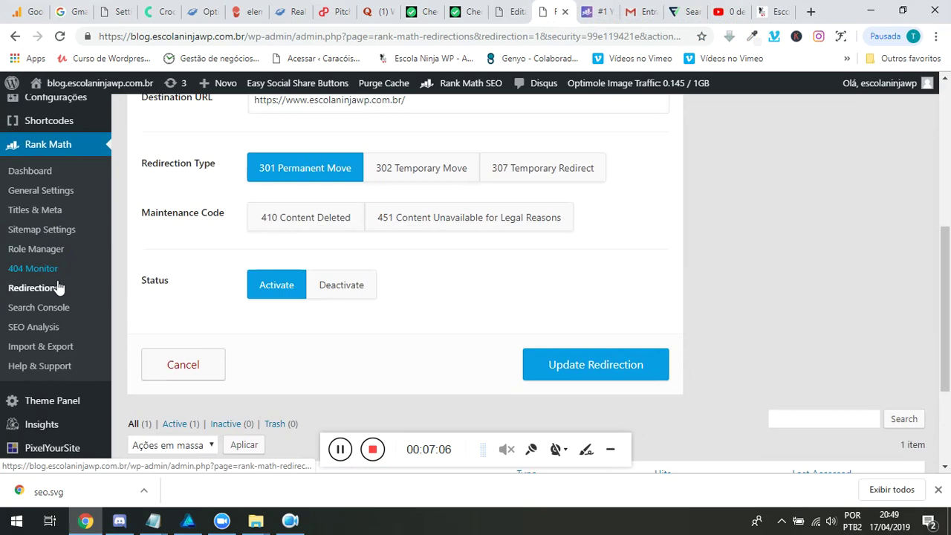